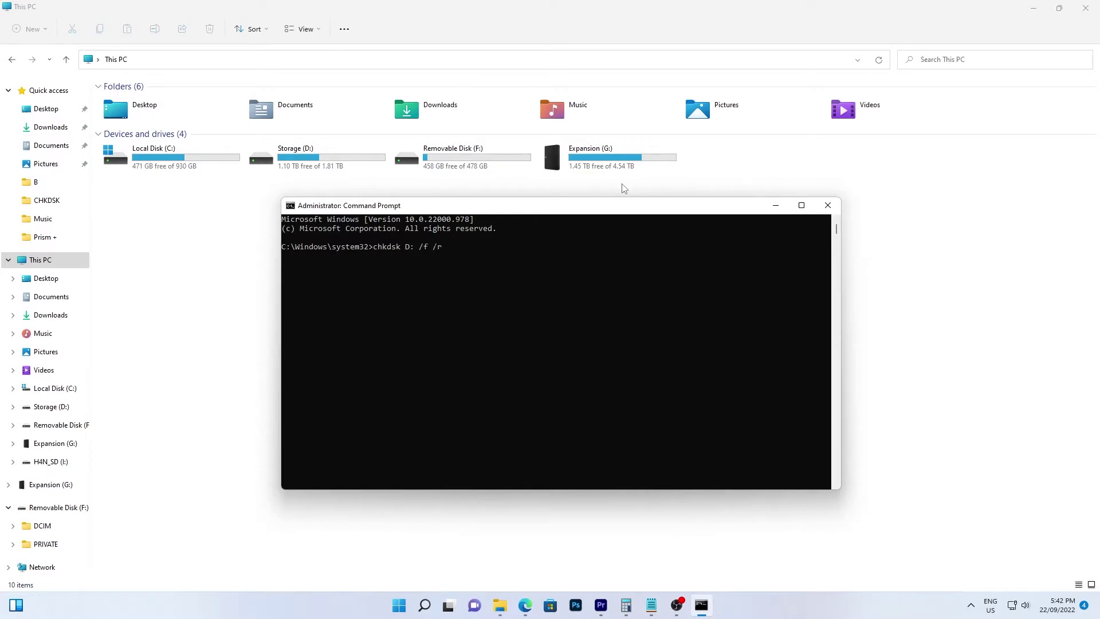
# Launch the chkdsk D: /f /r scan in the administrator Command Prompt.
pyautogui.press('Return')
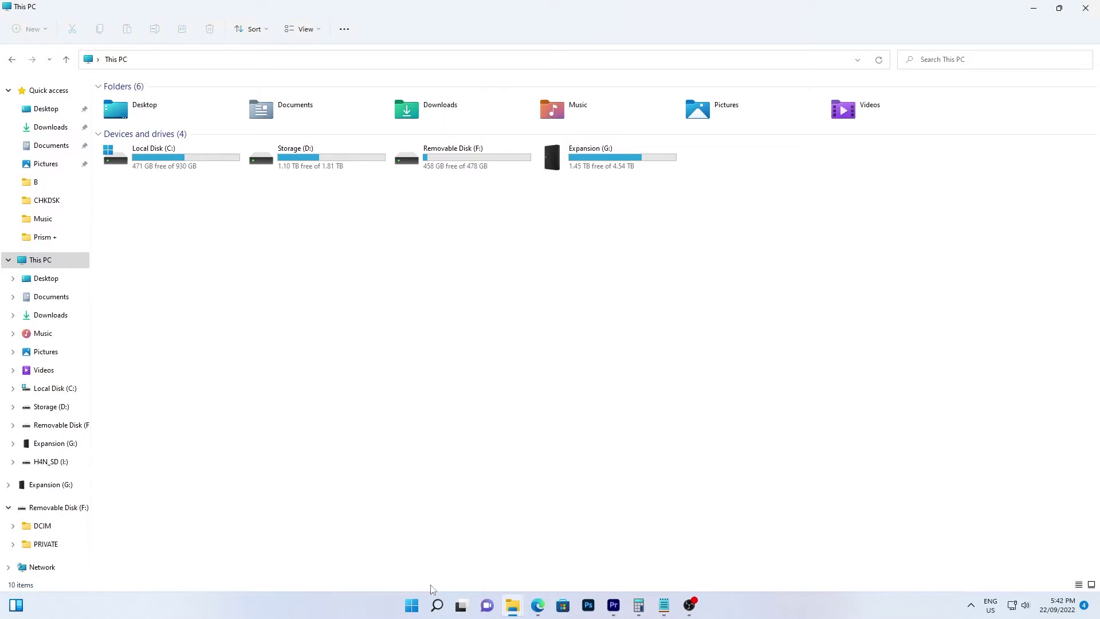
# Launch Command Prompt as administrator from taskbar Search and nudge its window into place.
pyautogui.click(437, 605)
pyautogui.write('cmd')
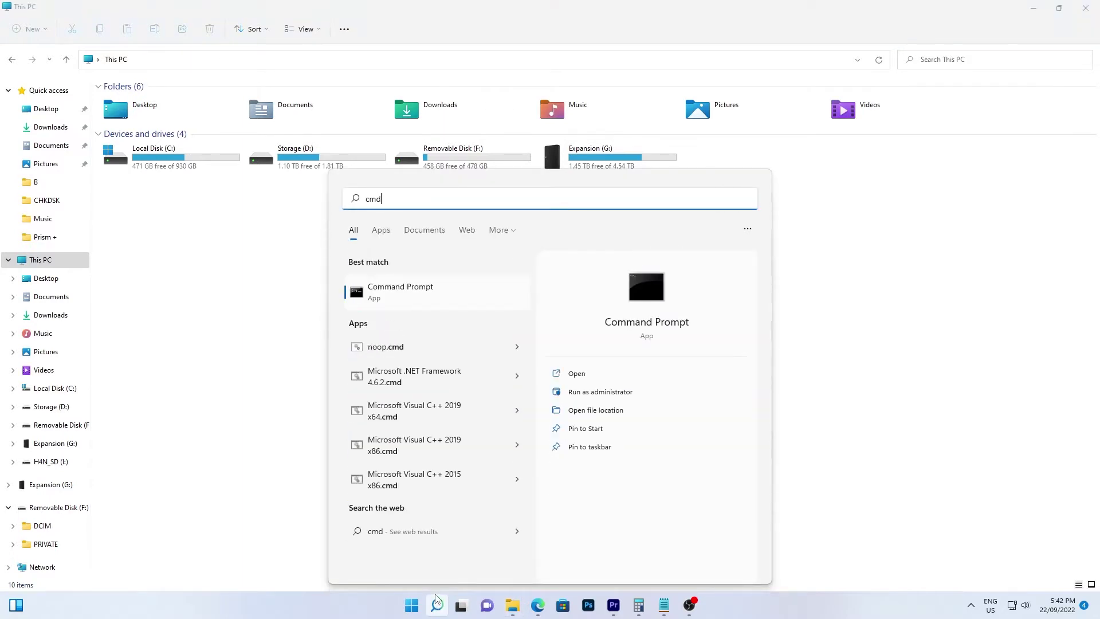
pyautogui.rightClick(395, 295)
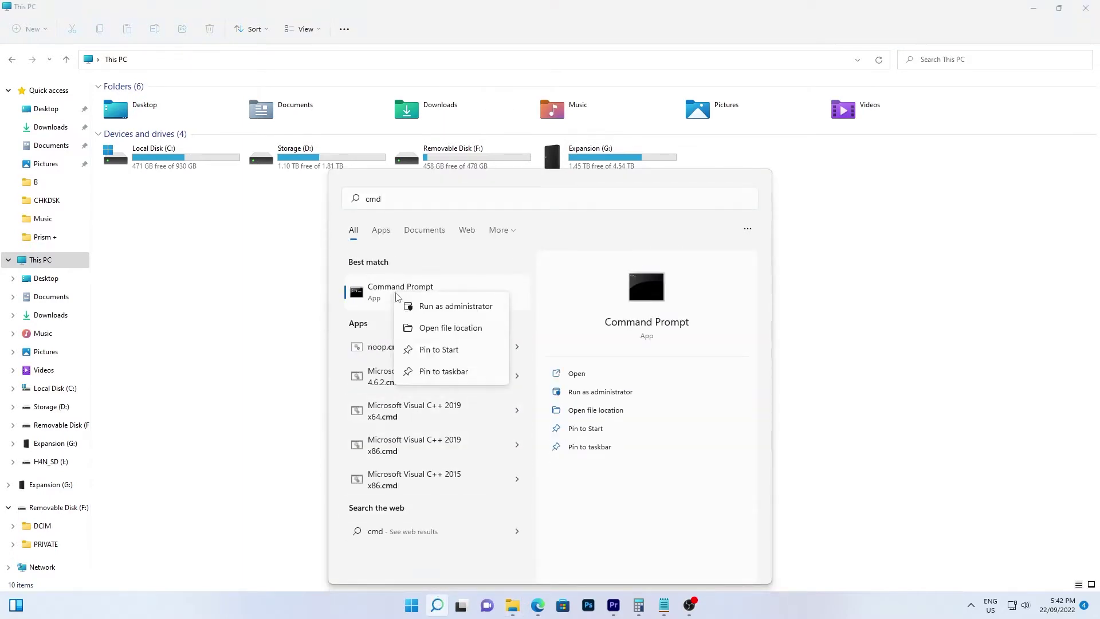
pyautogui.click(422, 307)
pyautogui.moveTo(599, 189); pyautogui.dragTo(625, 203)
pyautogui.write('chkdsk /?')
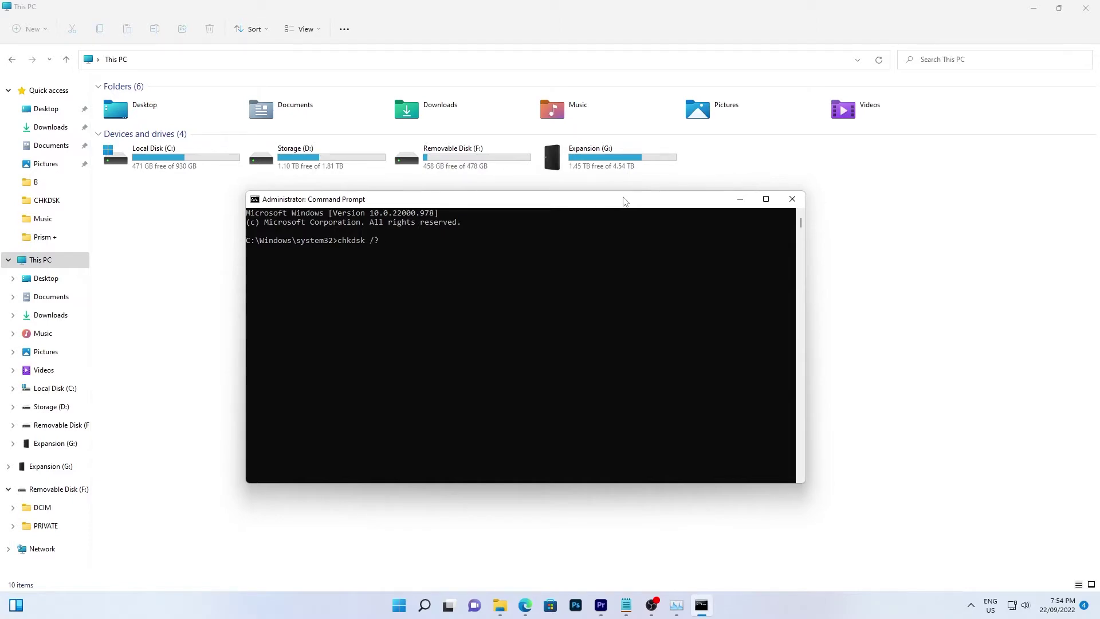
# Display the chkdsk /? help and highlight the /F, /R and /X descriptions.
pyautogui.press('Return')
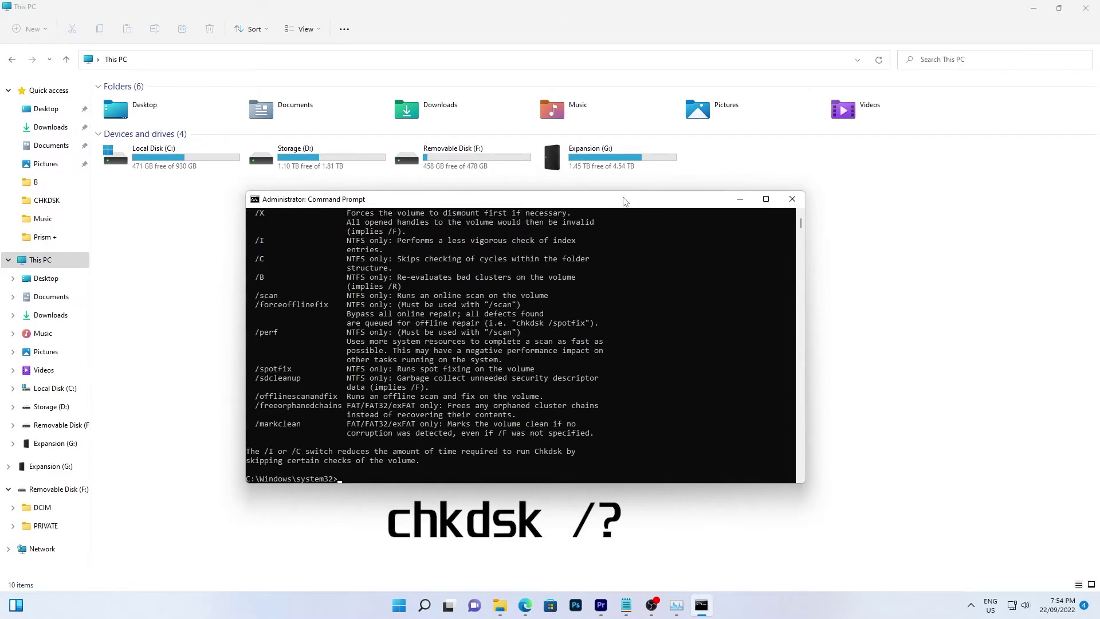
pyautogui.scroll(4, 667, 353)
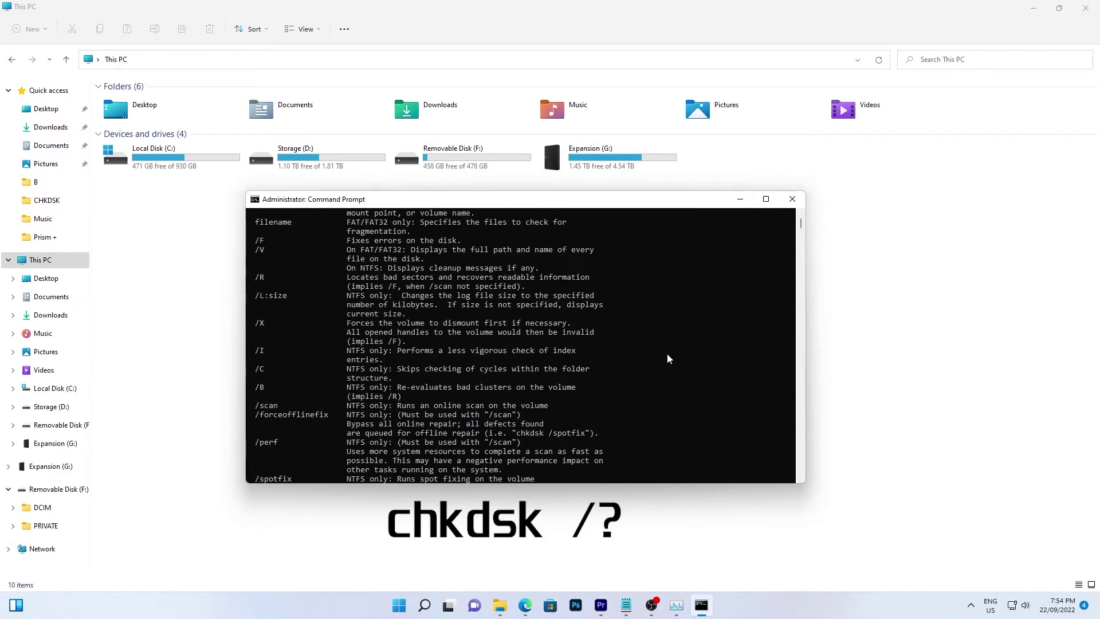
pyautogui.scroll(4, 667, 353)
pyautogui.scroll(-1, 667, 358)
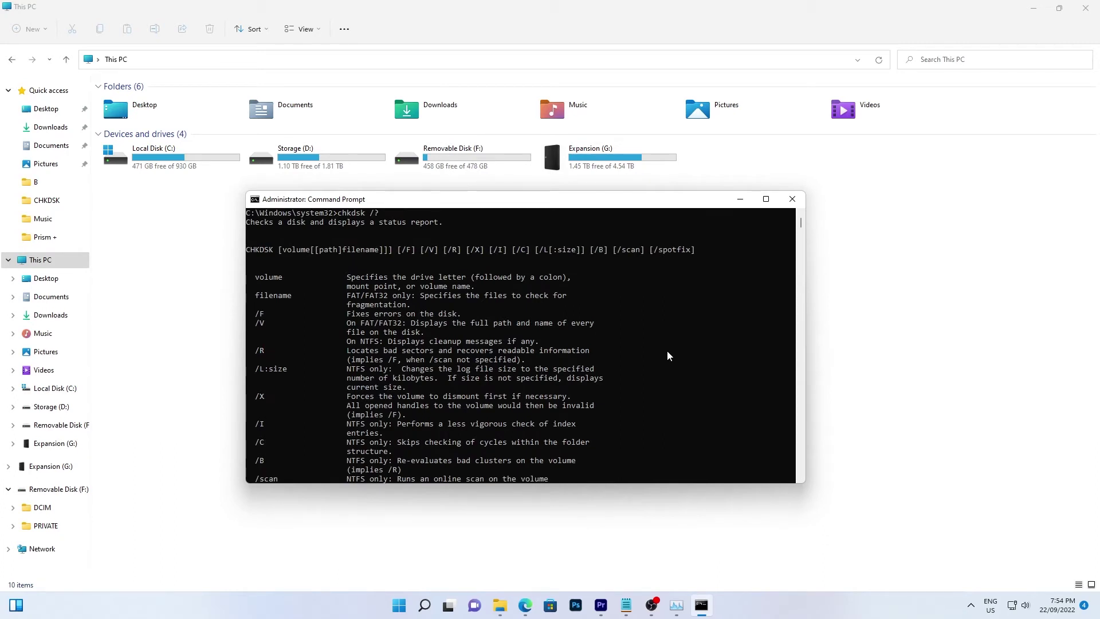
pyautogui.moveTo(474, 315); pyautogui.dragTo(266, 316)
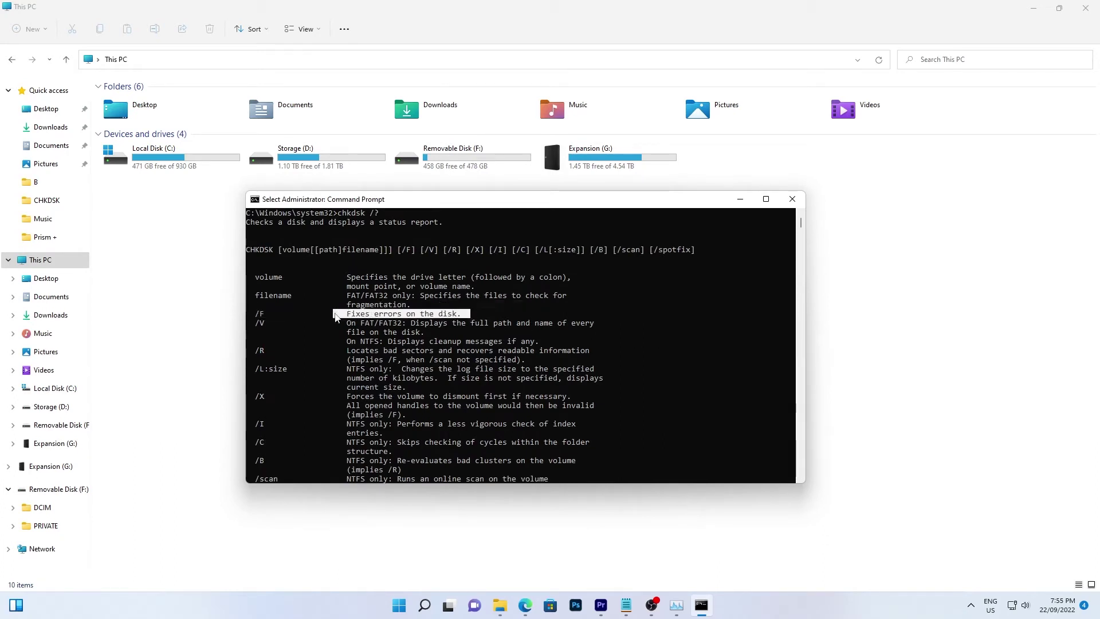
pyautogui.moveTo(534, 359); pyautogui.dragTo(334, 355)
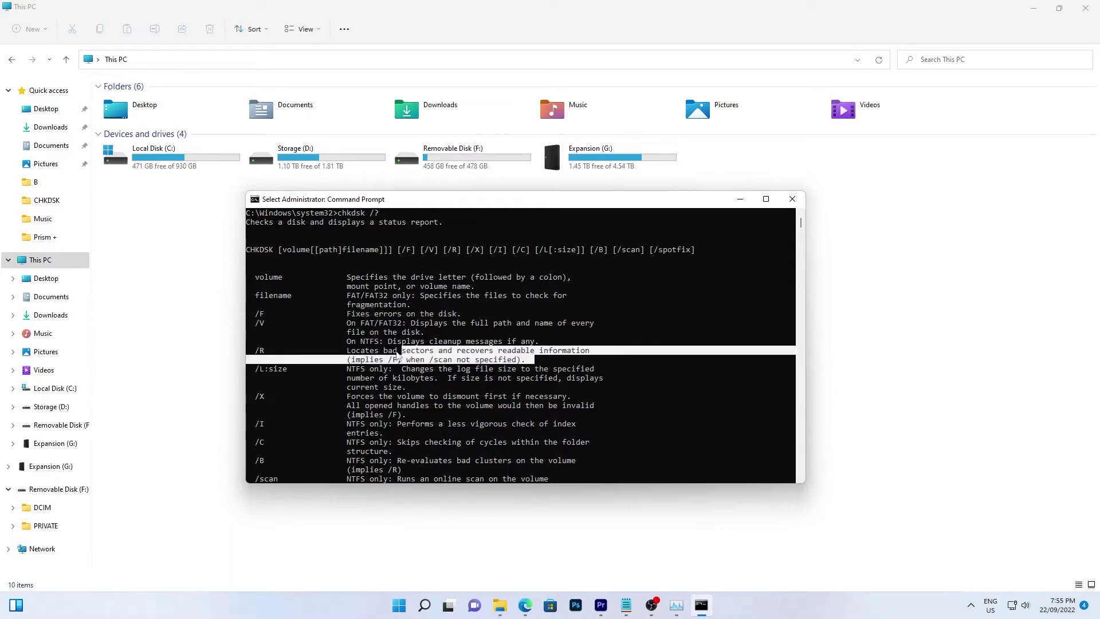
pyautogui.moveTo(333, 355); pyautogui.dragTo(250, 357)
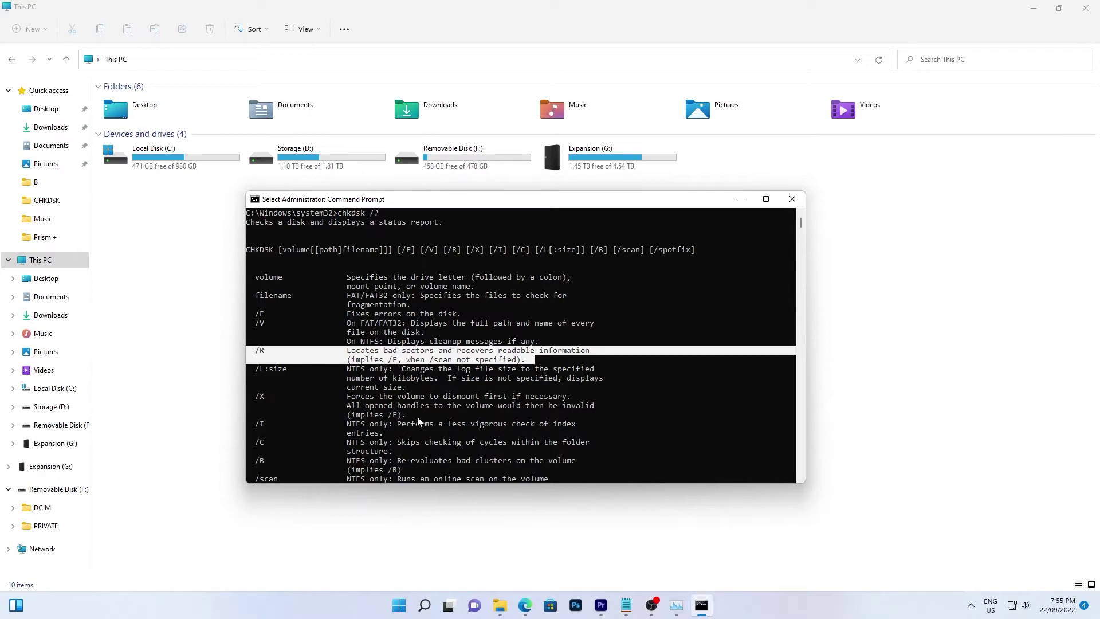
pyautogui.moveTo(419, 418); pyautogui.dragTo(255, 399)
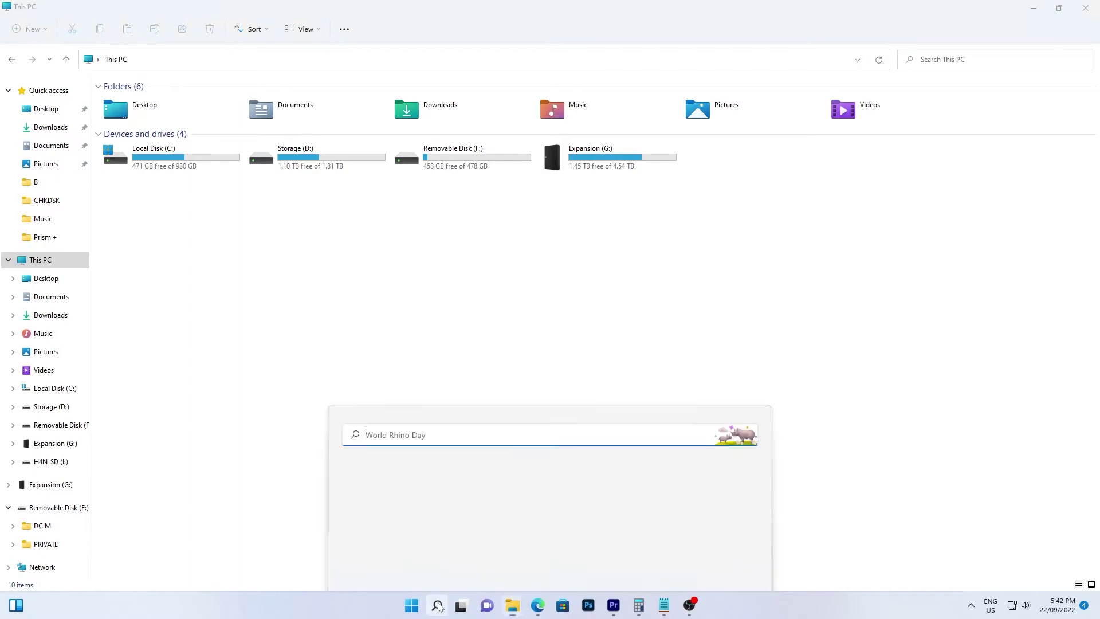
pyautogui.write('cmd')
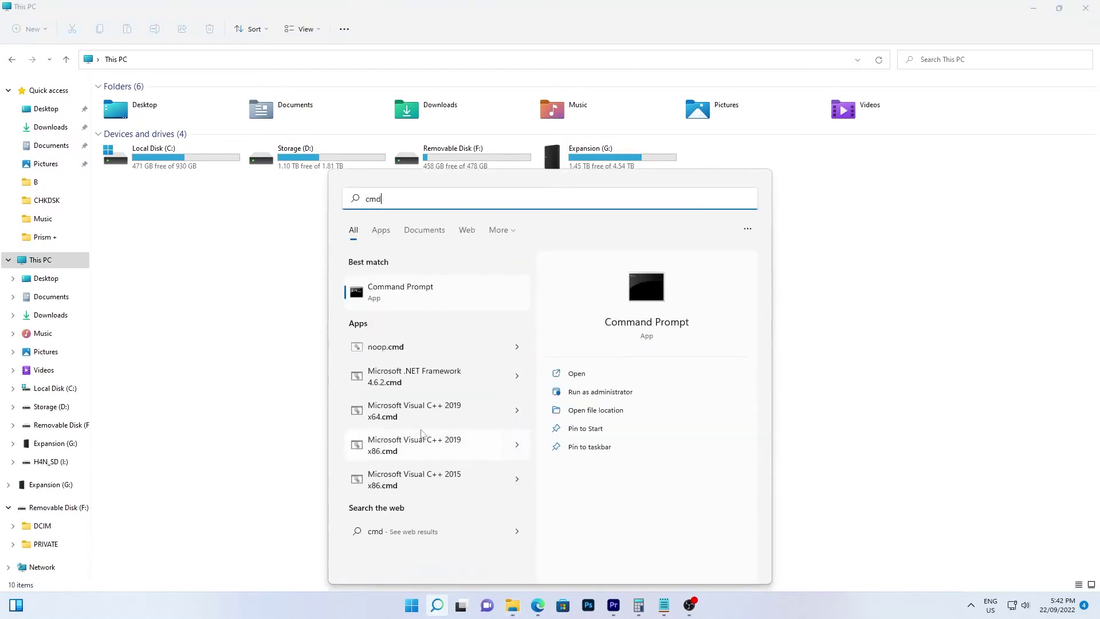
# Start another Command Prompt using Run as administrator from the search results.
pyautogui.rightClick(394, 296)
pyautogui.click(451, 306)
pyautogui.write('chkdsk D: /f /r')
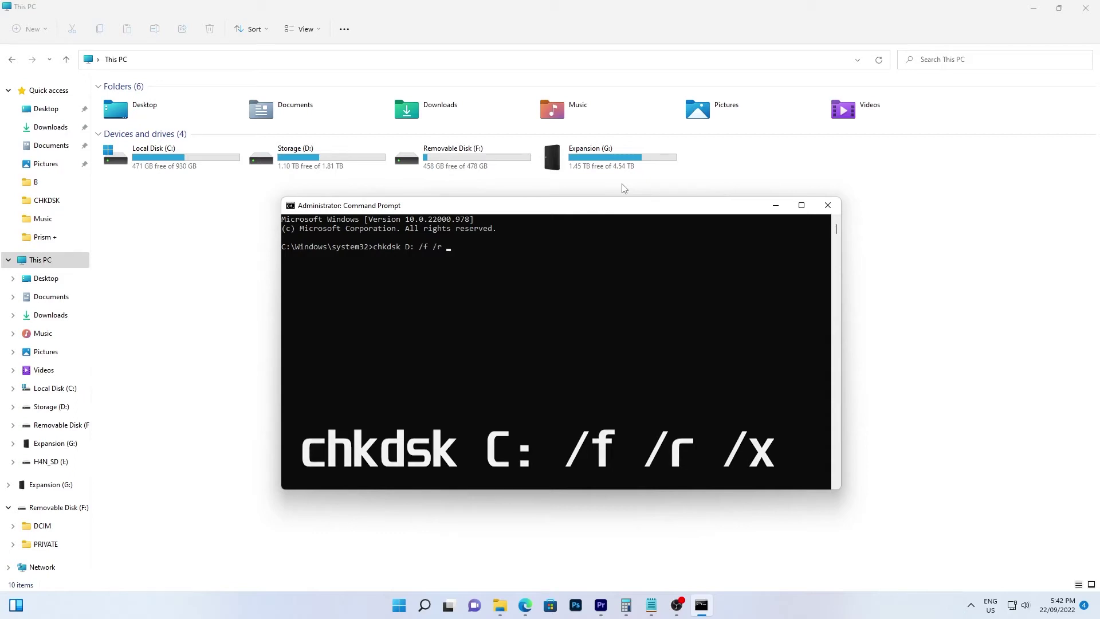
pyautogui.write('/x')
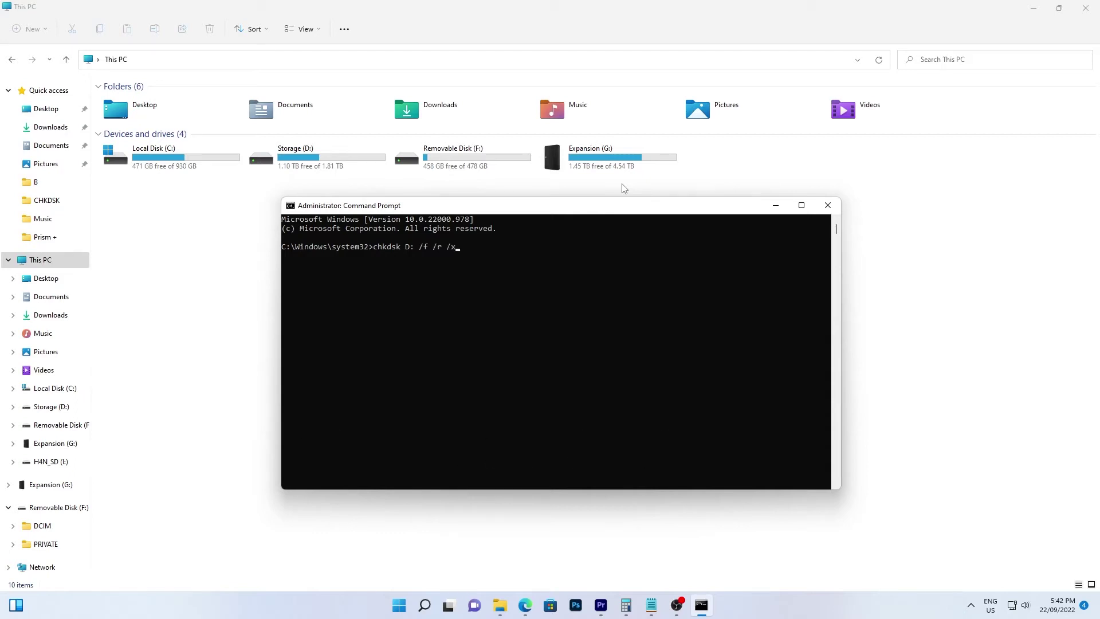
# Execute chkdsk D: /f /r /x, running stages 1–3 into the bad-cluster scan.
pyautogui.press('Return')
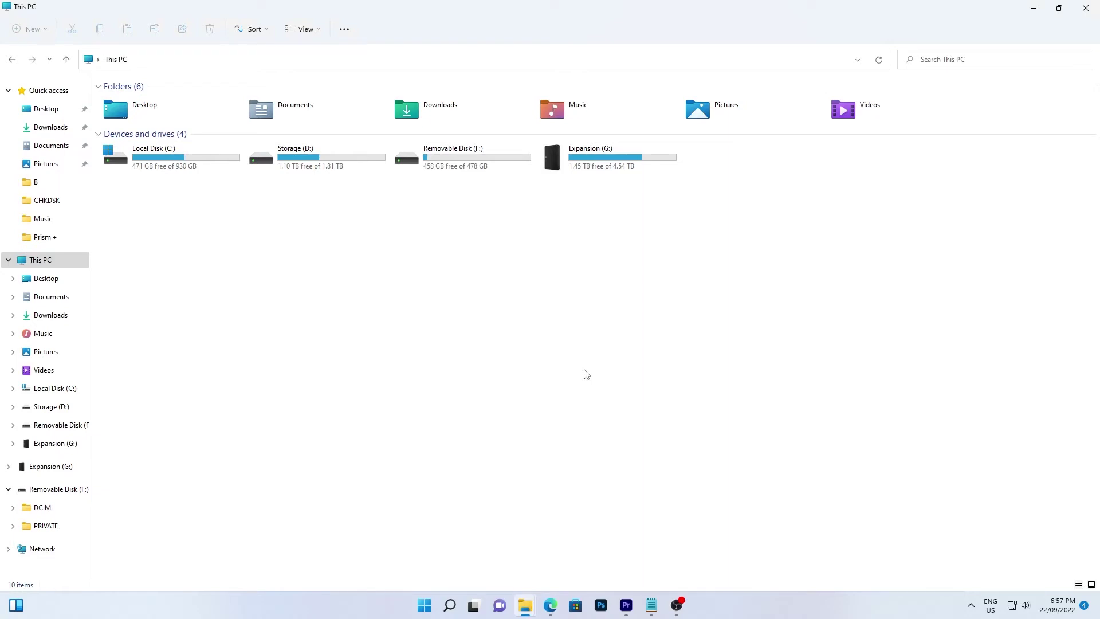
# Launch Windows PowerShell as administrator from taskbar Search.
pyautogui.click(449, 604)
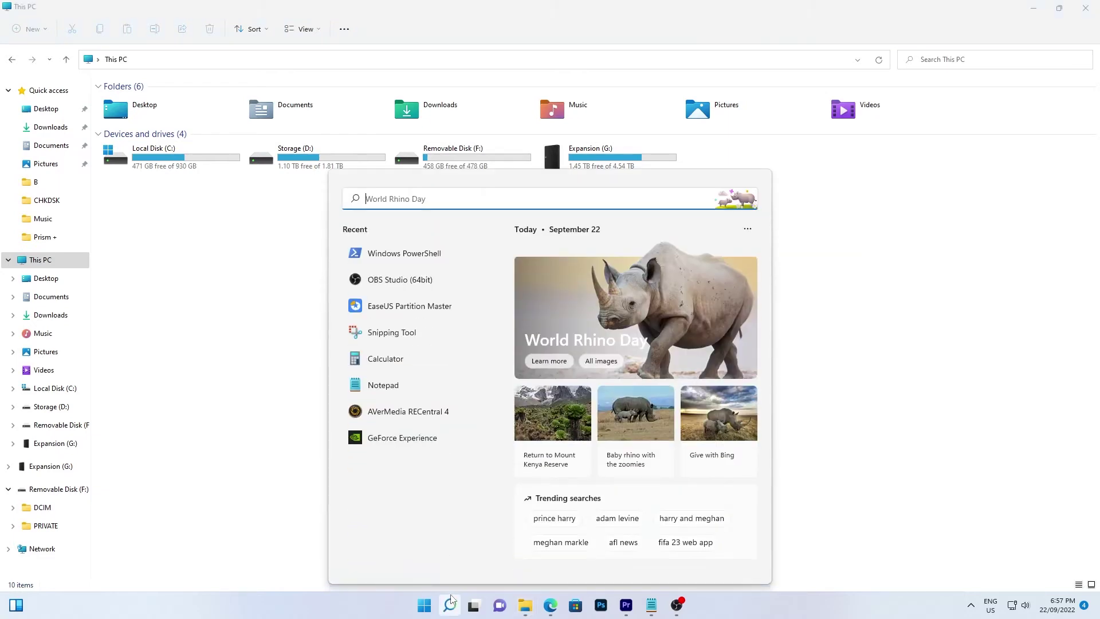
pyautogui.write('powershe')
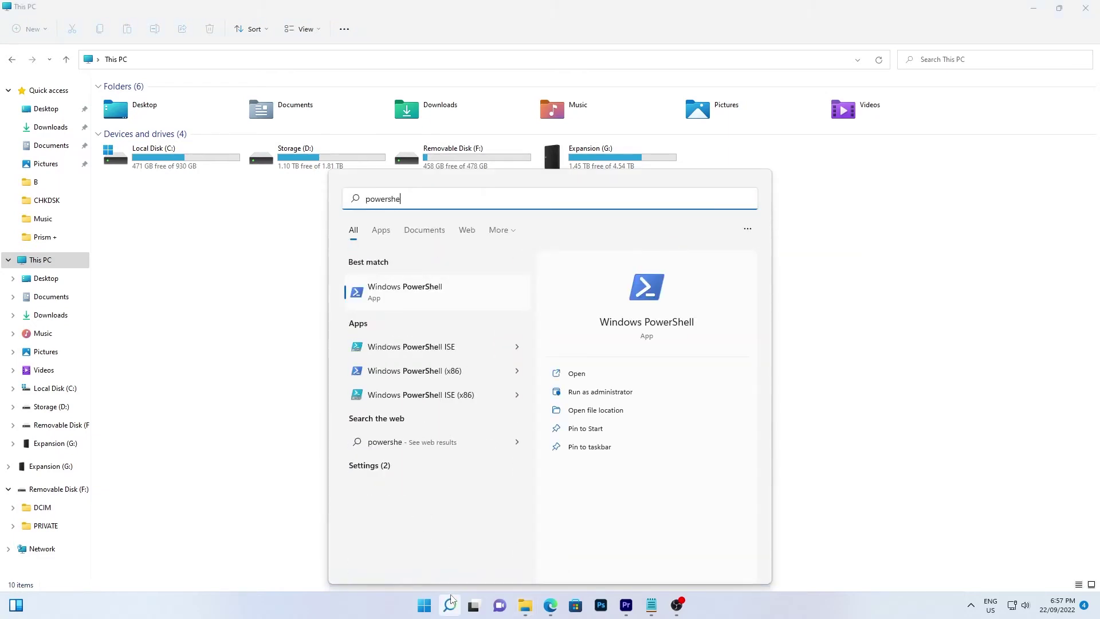
pyautogui.write('ll')
pyautogui.rightClick(421, 289)
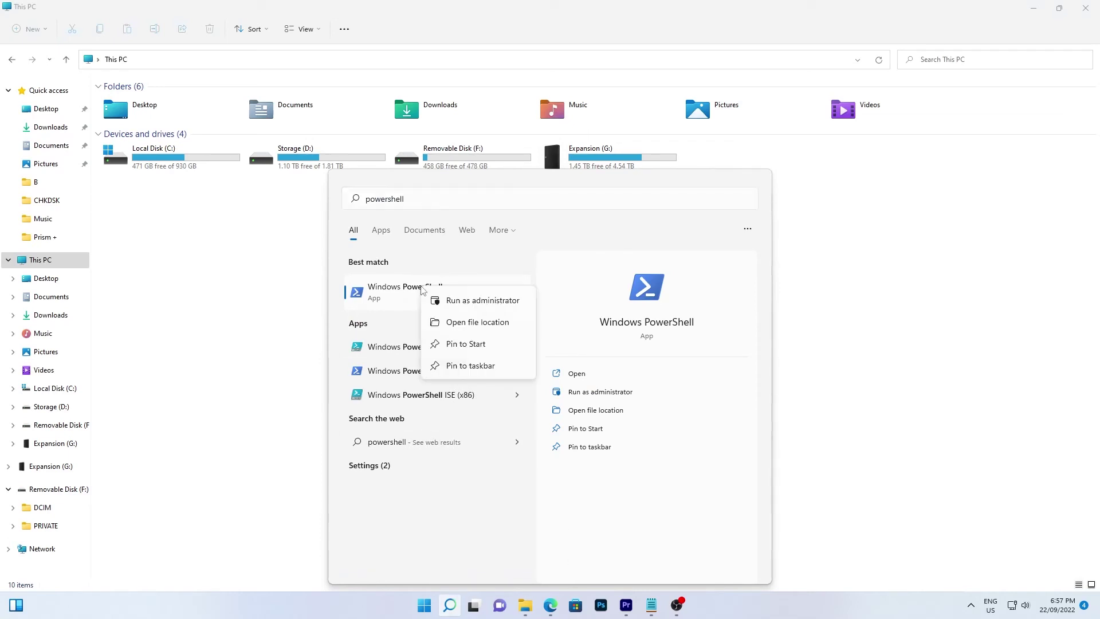
pyautogui.click(524, 300)
pyautogui.write('chkdsk d:')
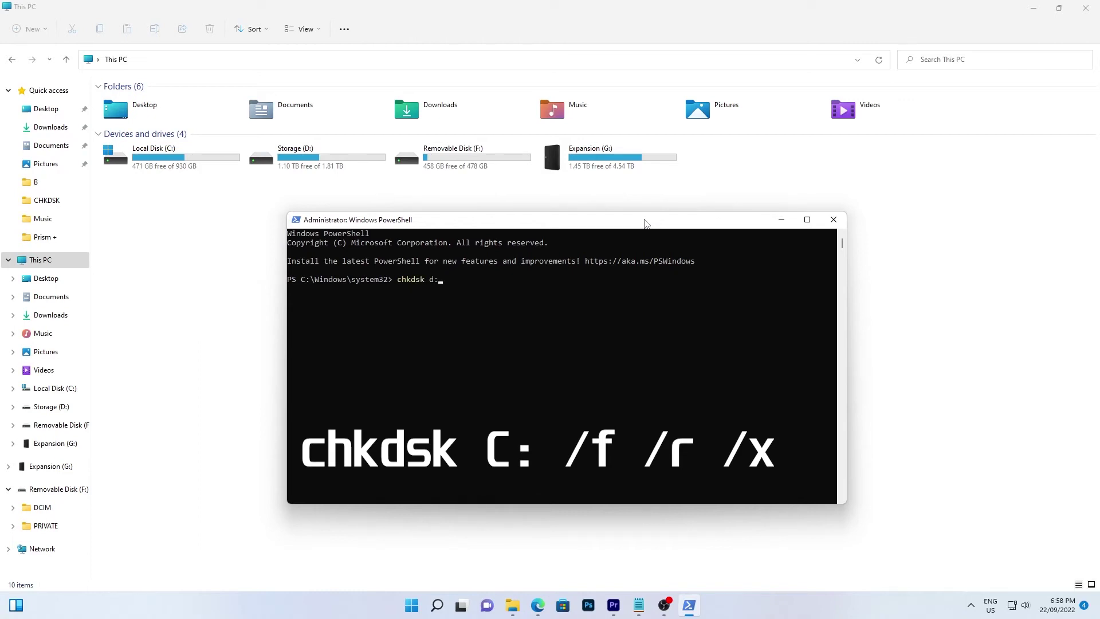
pyautogui.write(' /')
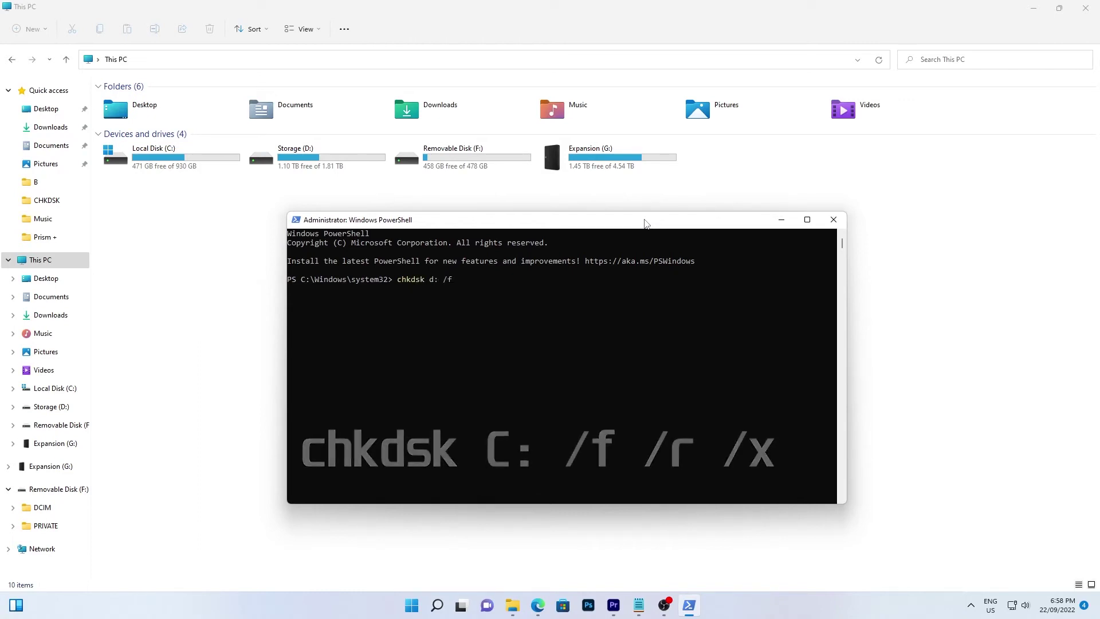
pyautogui.write('f')
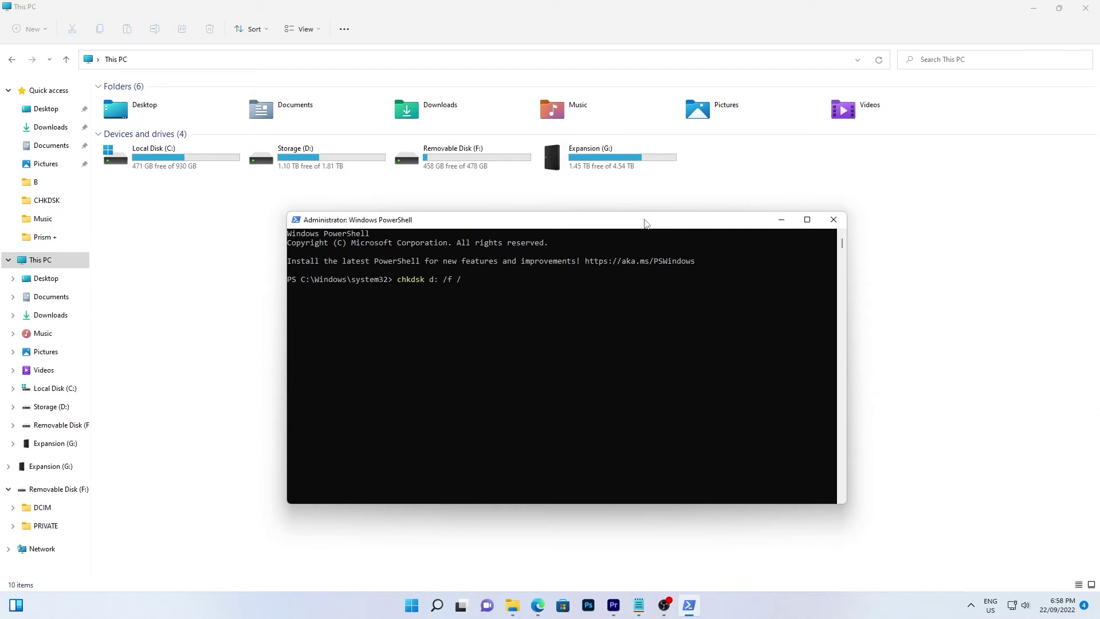
# Run chkdsk d: /f /r /x in PowerShell, progressing to the bad-cluster stage.
pyautogui.press('Return')
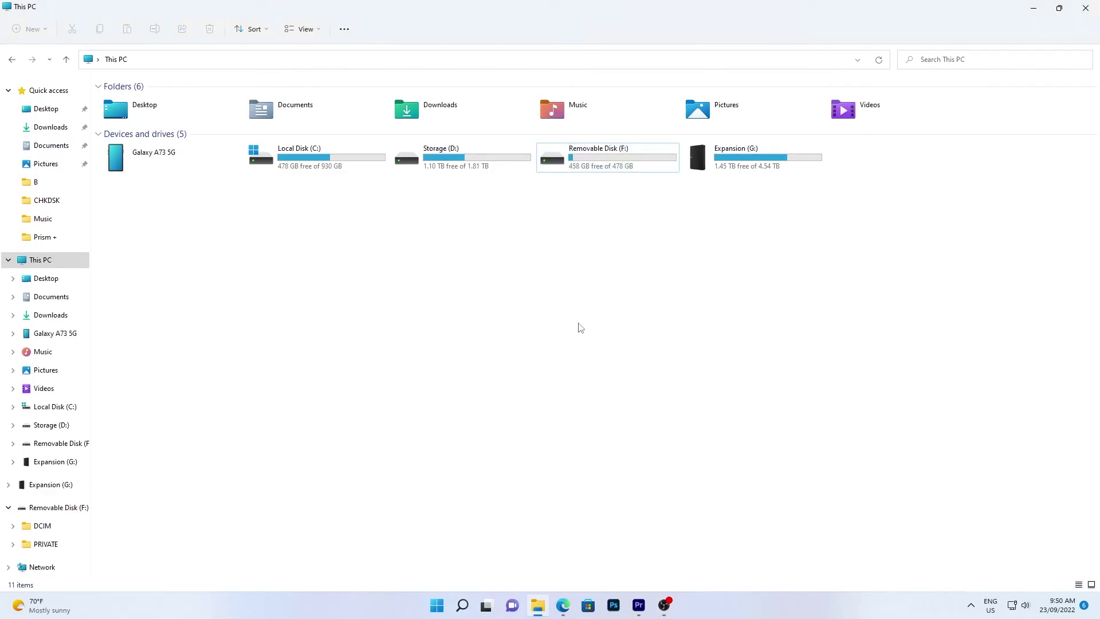
# Use Check and 'Scan and repair drive' in Removable Disk (F:) Properties, Tools.
pyautogui.click(52, 264)
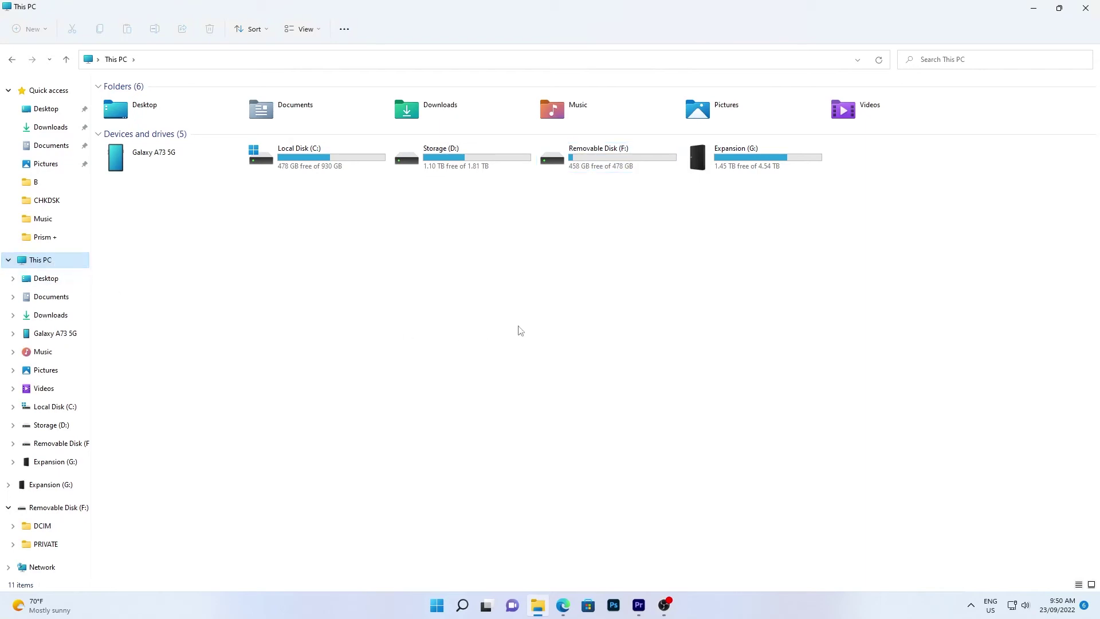
pyautogui.rightClick(595, 159)
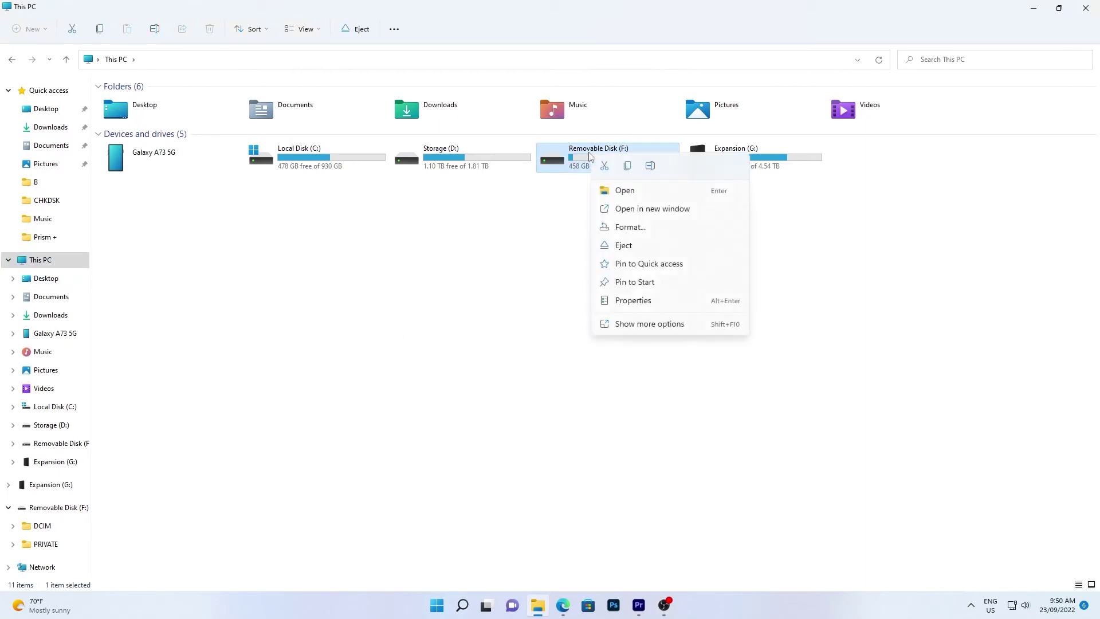
pyautogui.click(632, 300)
pyautogui.click(637, 182)
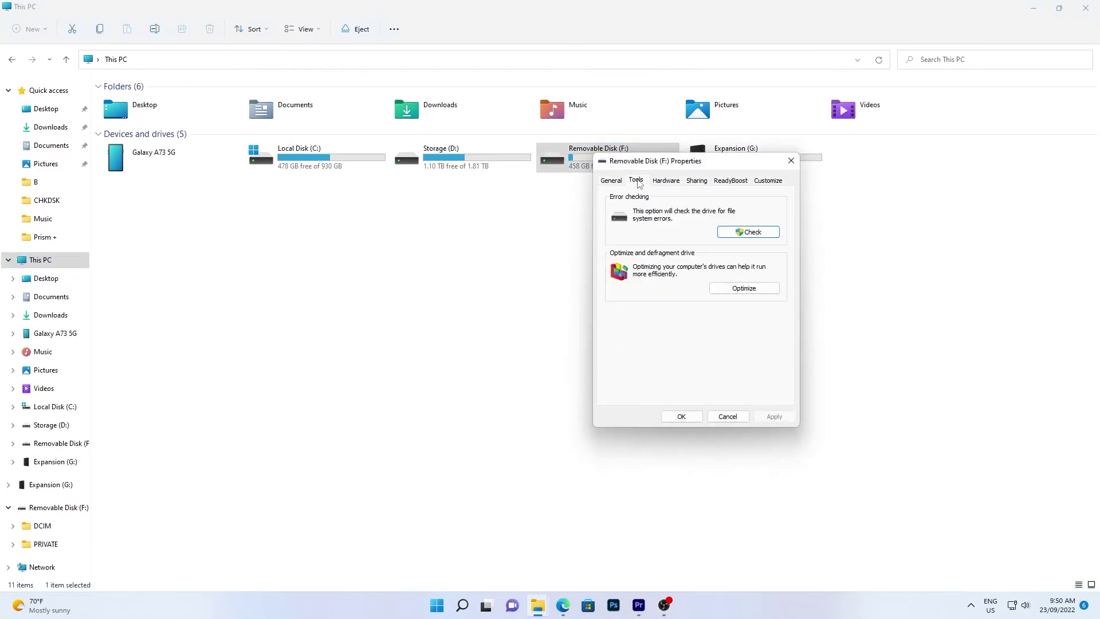
pyautogui.click(729, 238)
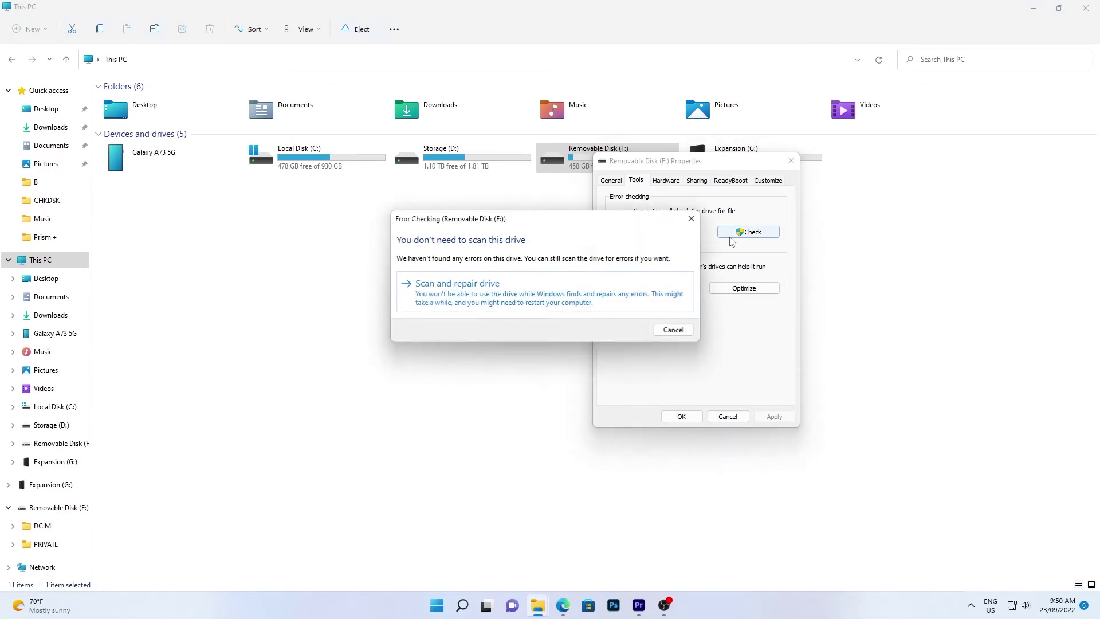
pyautogui.click(606, 299)
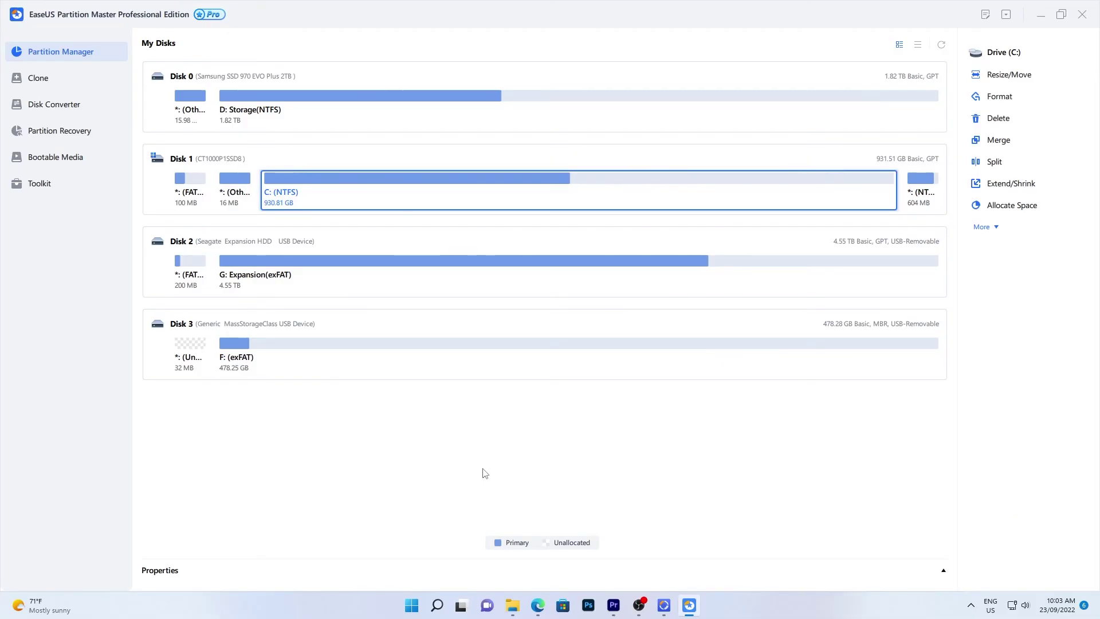
# Run Check File System on Disk 3's F: partition with 'Try to fix errors' enabled.
pyautogui.click(238, 361)
pyautogui.rightClick(261, 354)
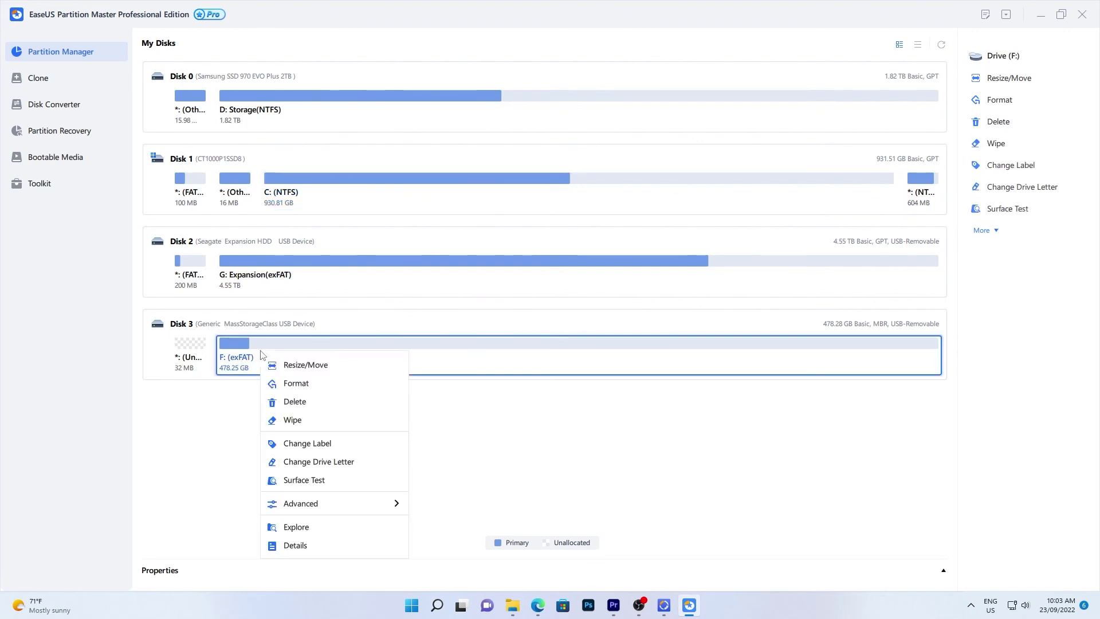
pyautogui.moveTo(333, 503)
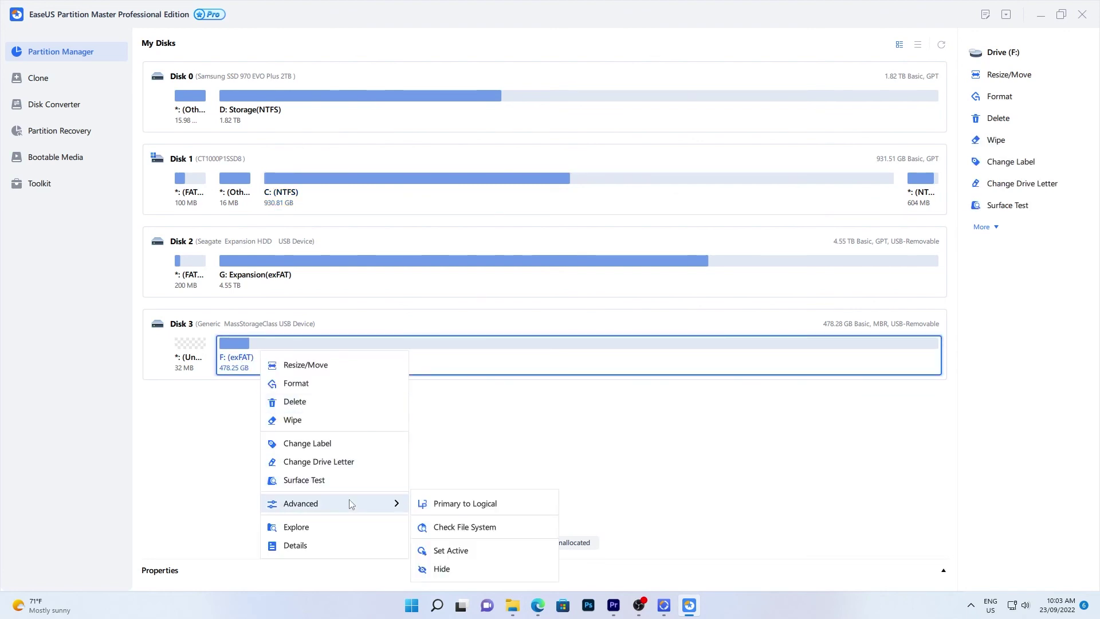
pyautogui.click(479, 526)
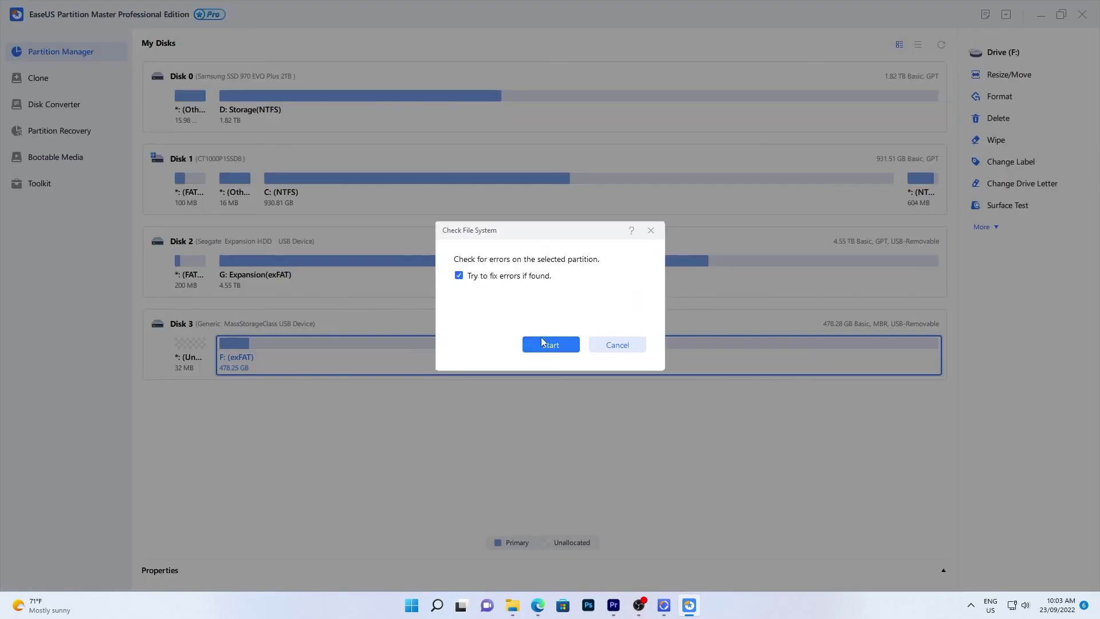
pyautogui.click(542, 349)
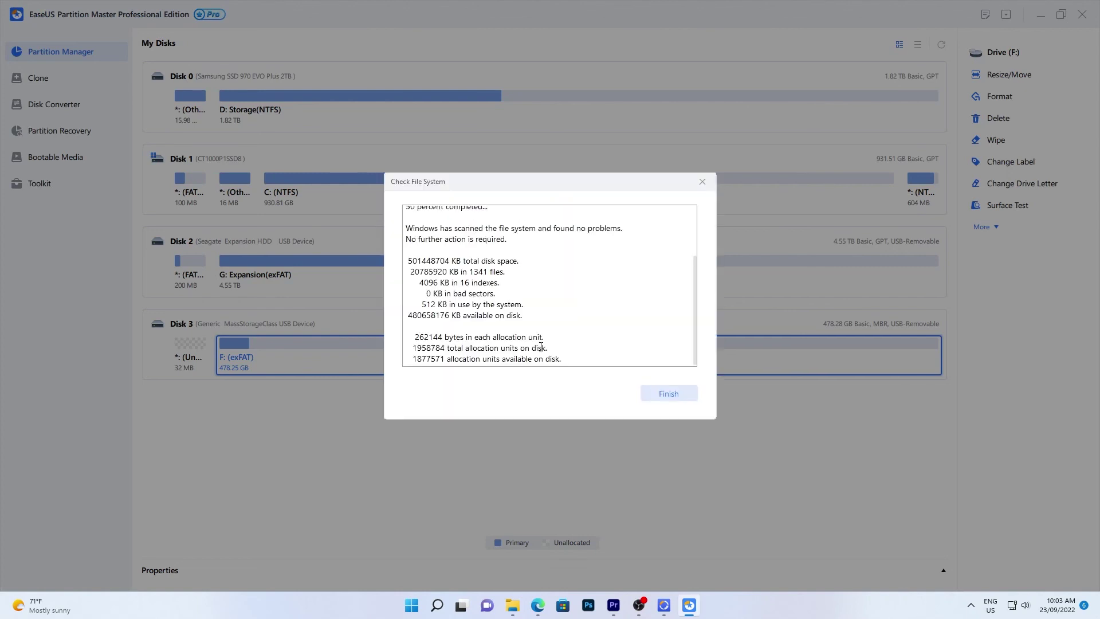